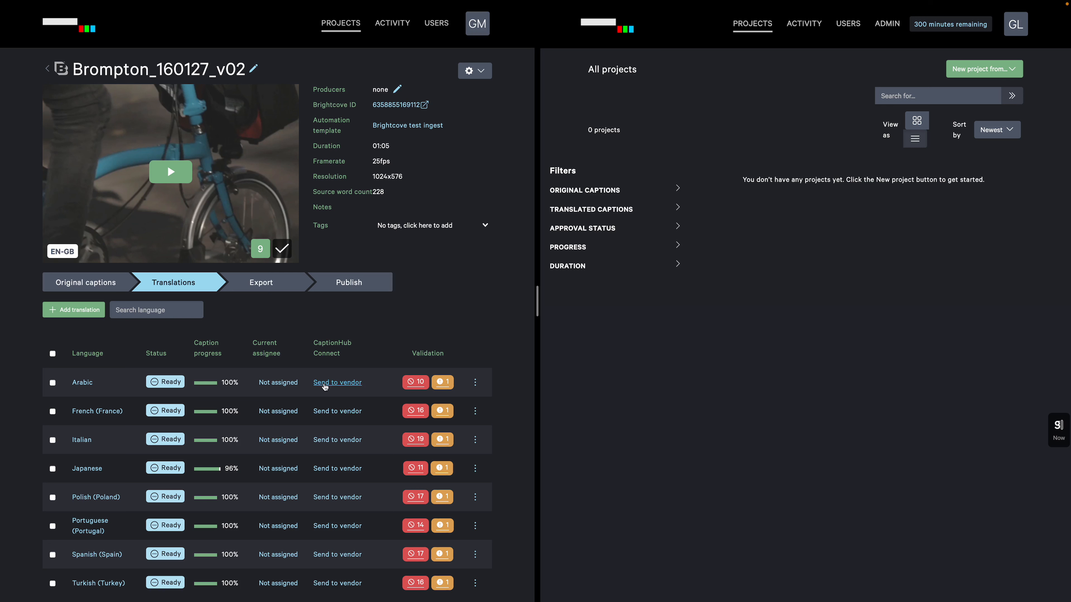
scroll(188, 399, "down", 3)
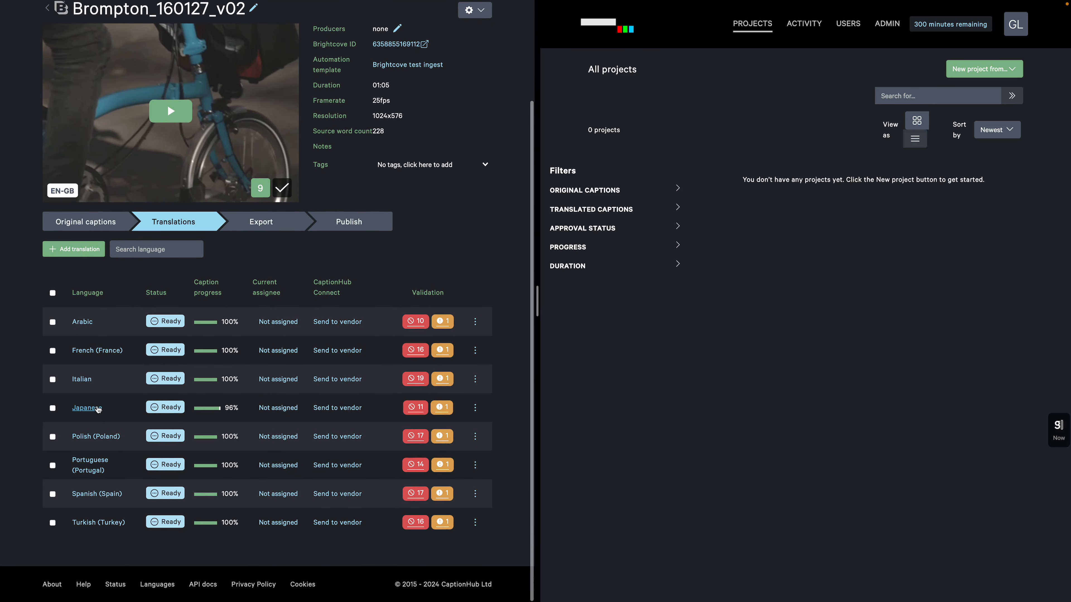
scroll(98, 409, "up", 1)
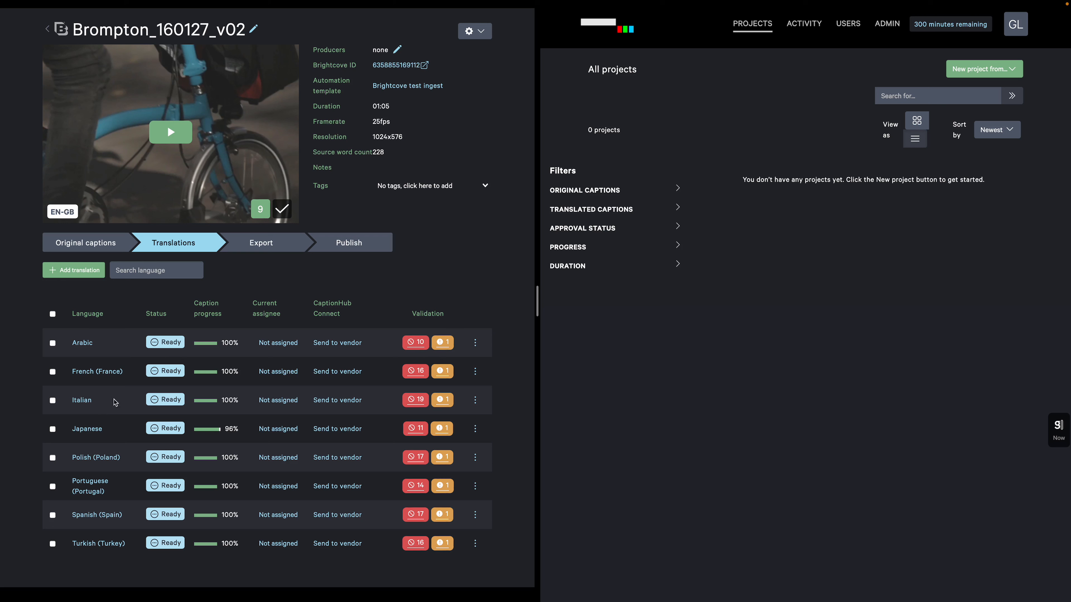
left_click(53, 314)
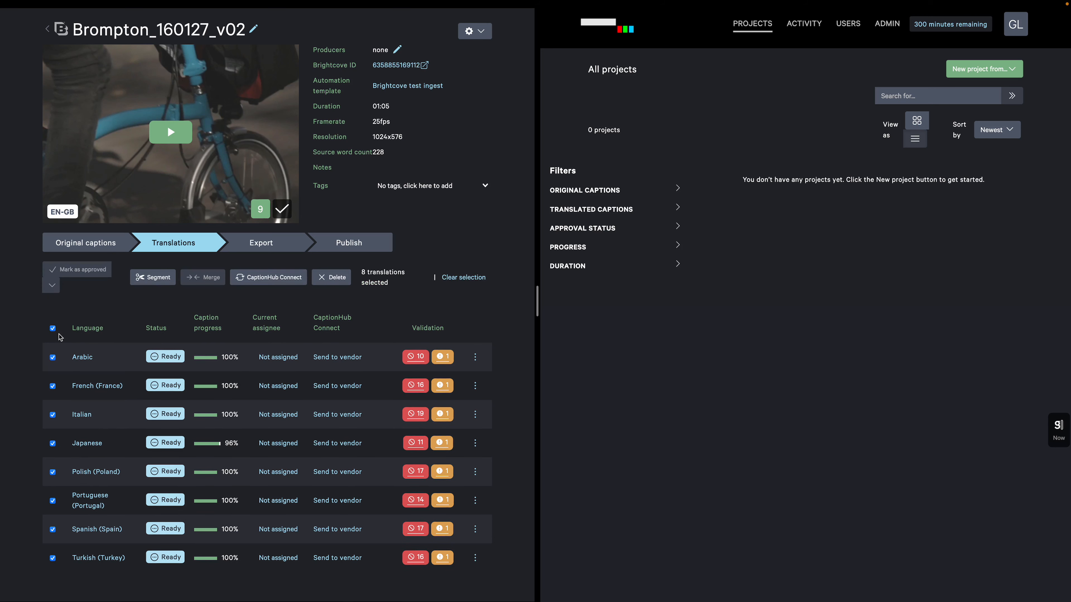
scroll(63, 342, "down", 1)
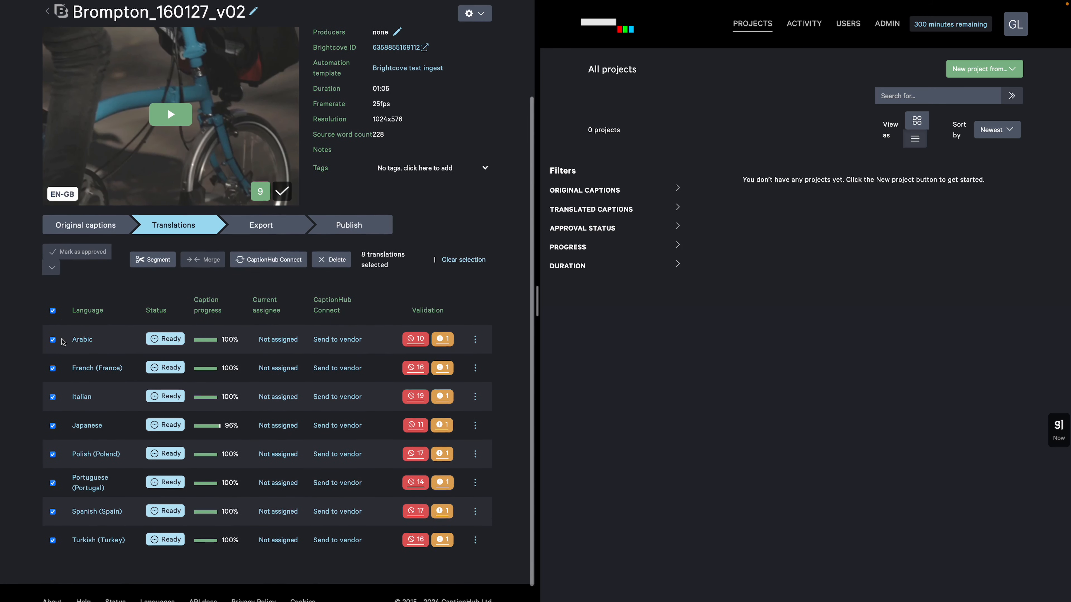
left_click(53, 313)
left_click(53, 326)
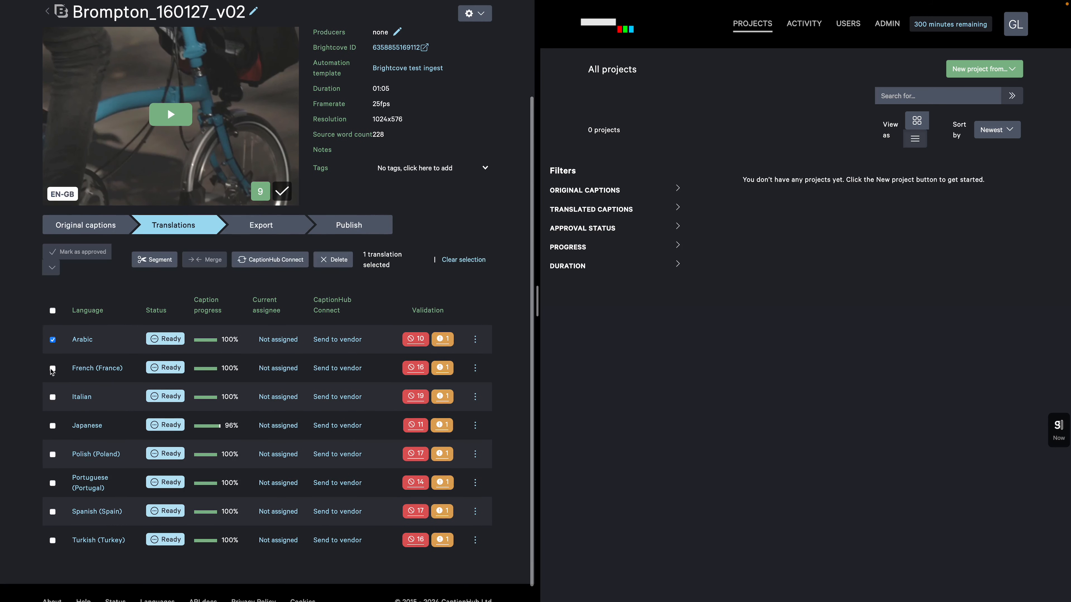
left_click(52, 368)
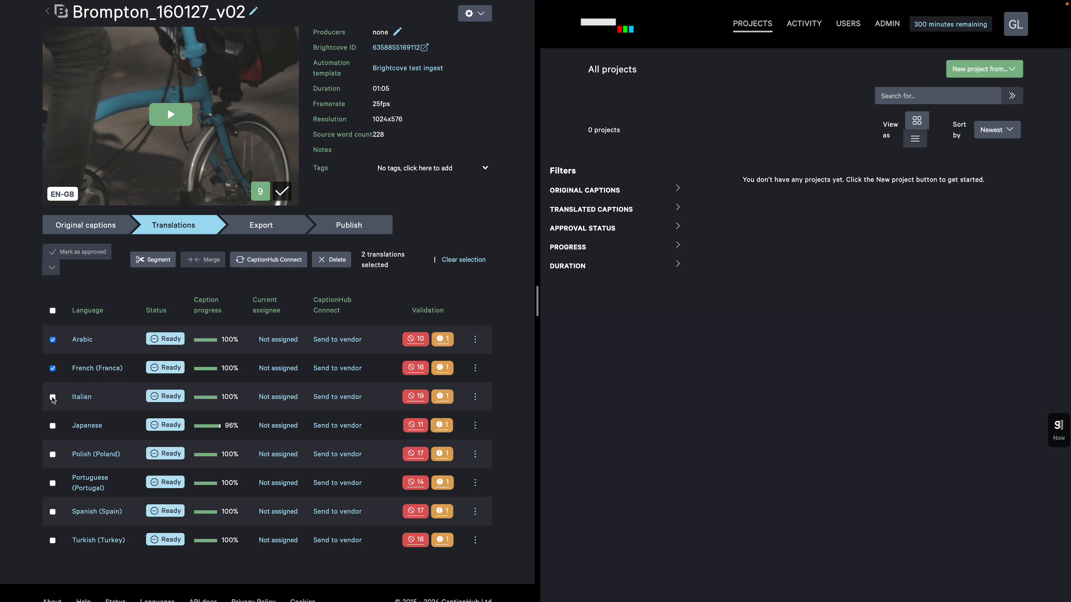
left_click(52, 398)
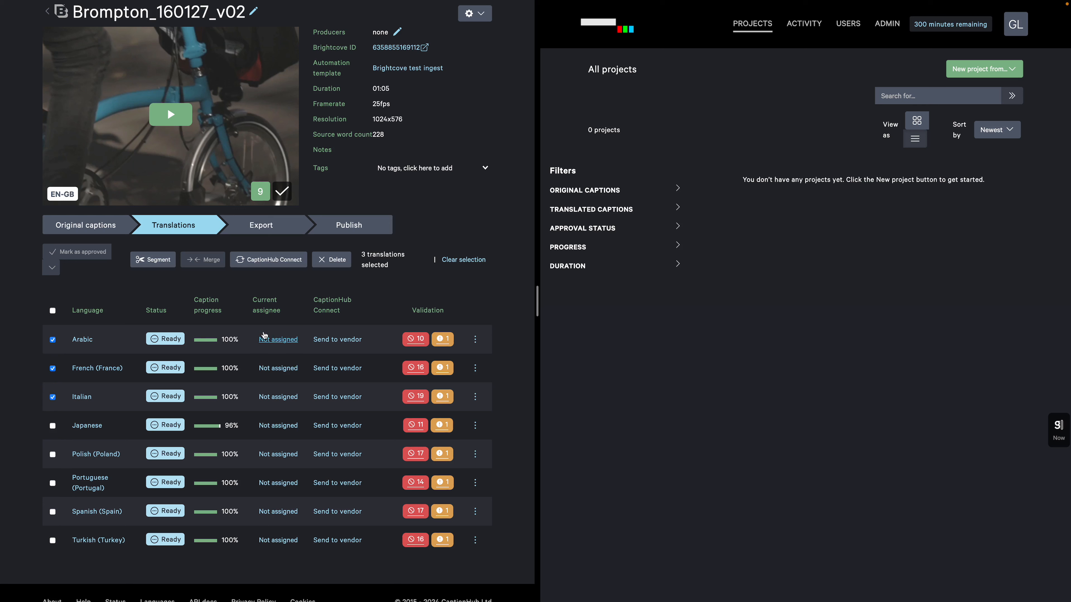
left_click(274, 261)
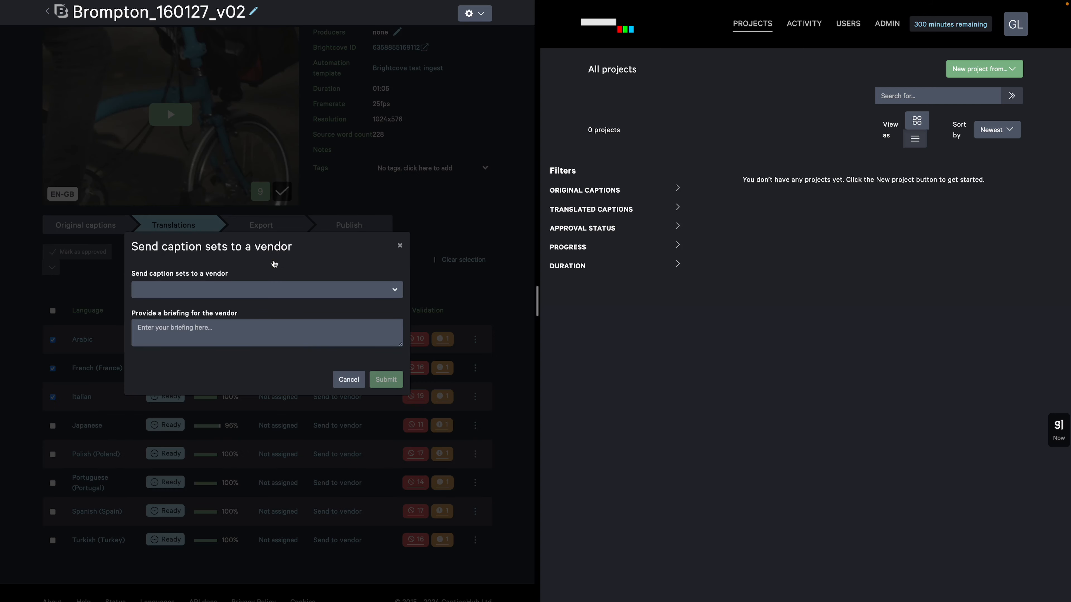
left_click(248, 289)
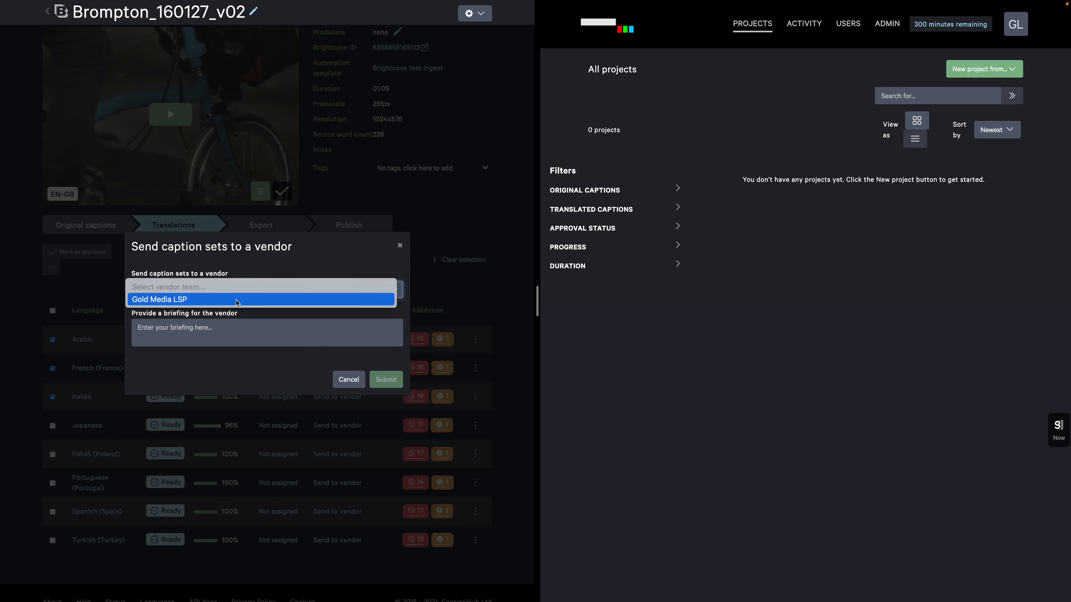
left_click(240, 333)
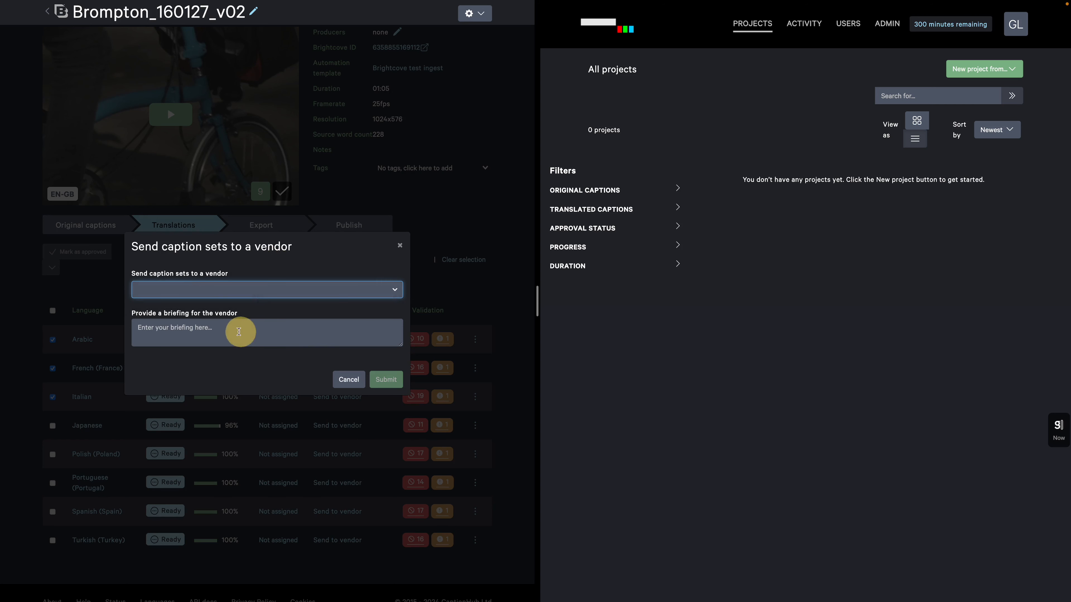
left_click(220, 328)
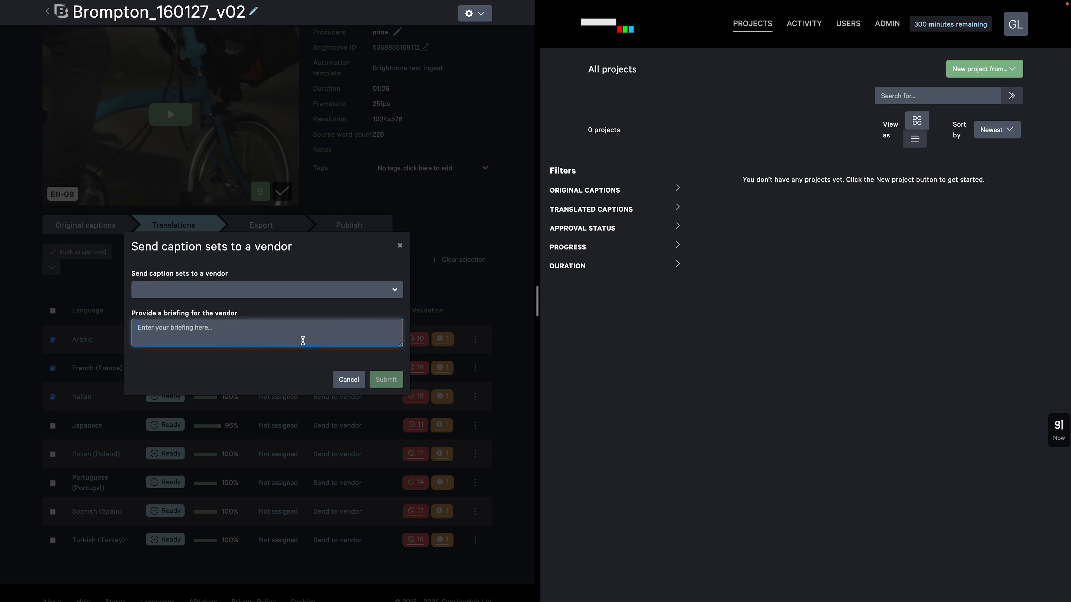
left_click(350, 380)
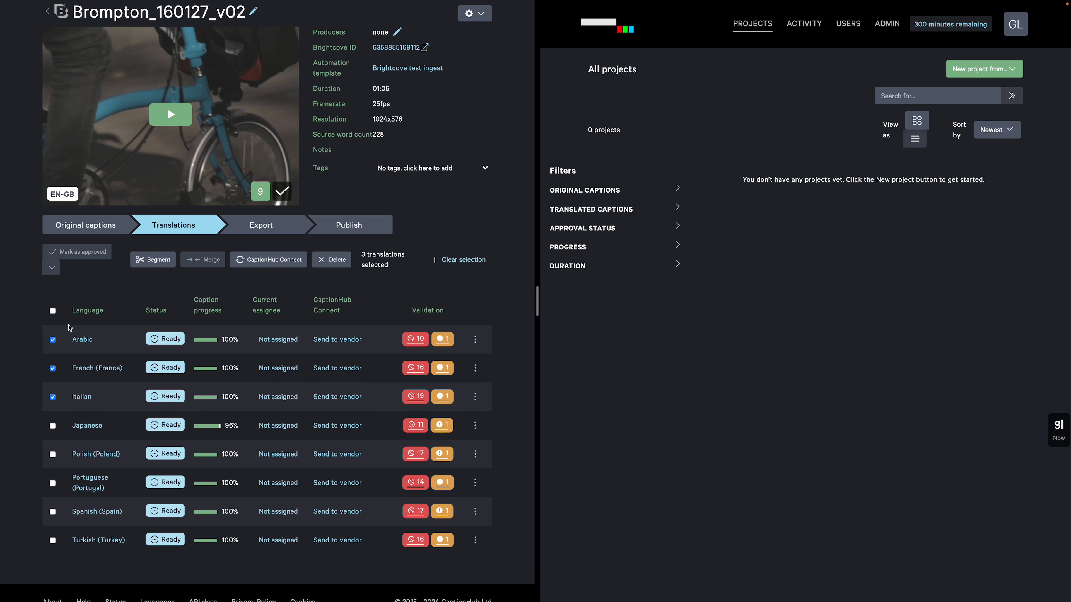
left_click(52, 340)
left_click(52, 368)
left_click(52, 397)
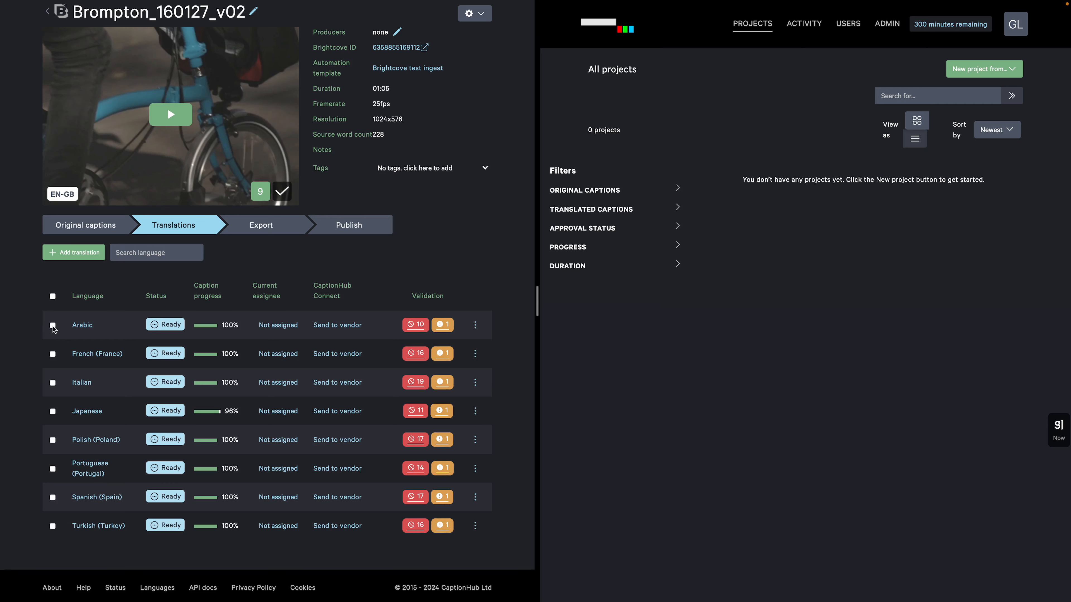
Send the Arabic translation to the vendor Gold Media LSP with the briefing "Please return by Tuesday eobd."
left_click(52, 327)
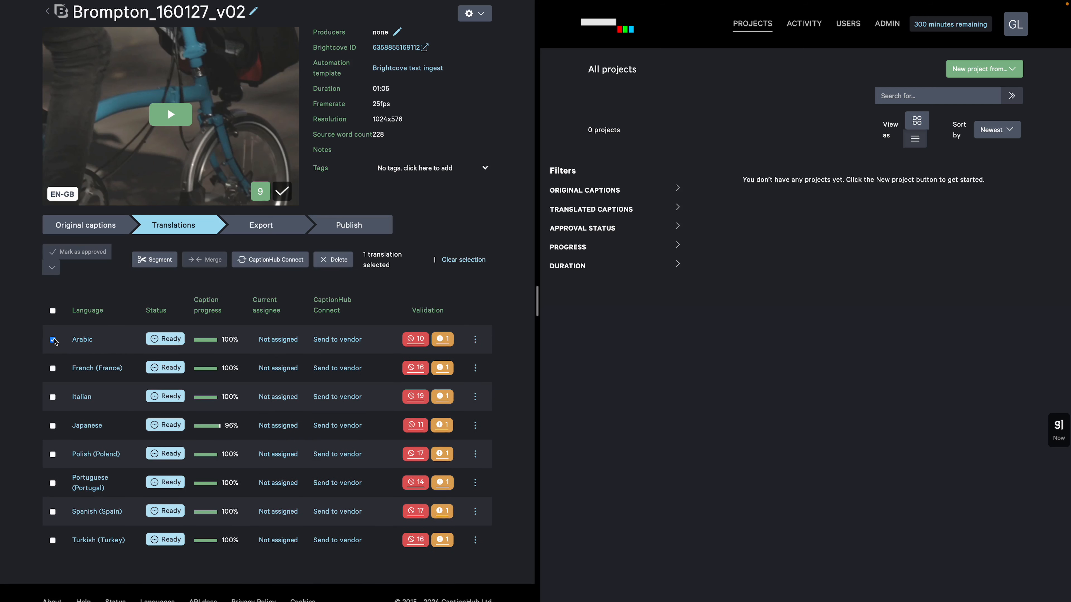
left_click(342, 340)
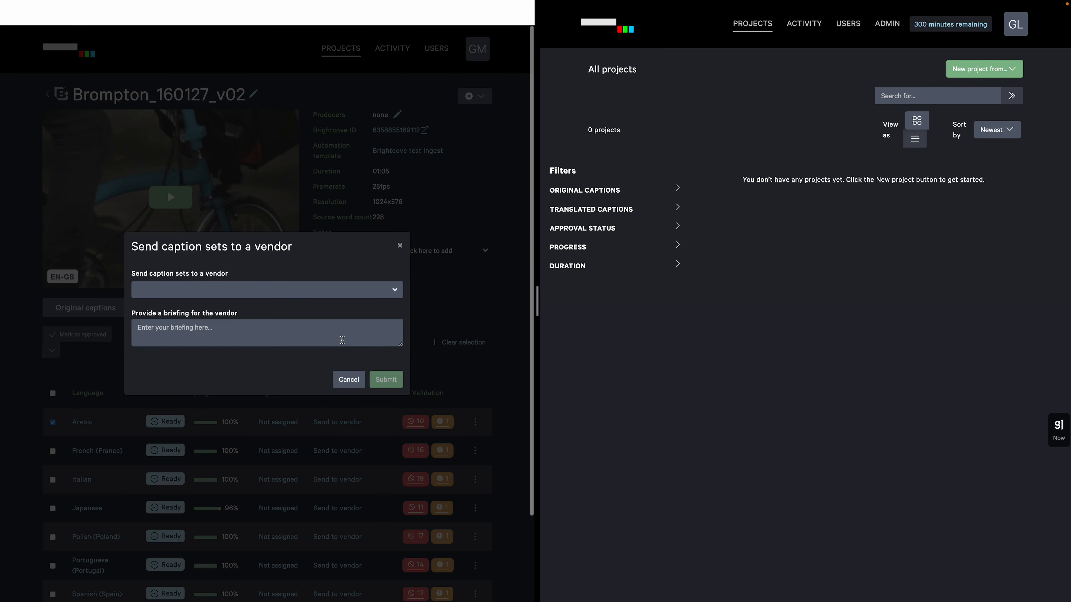
left_click(299, 292)
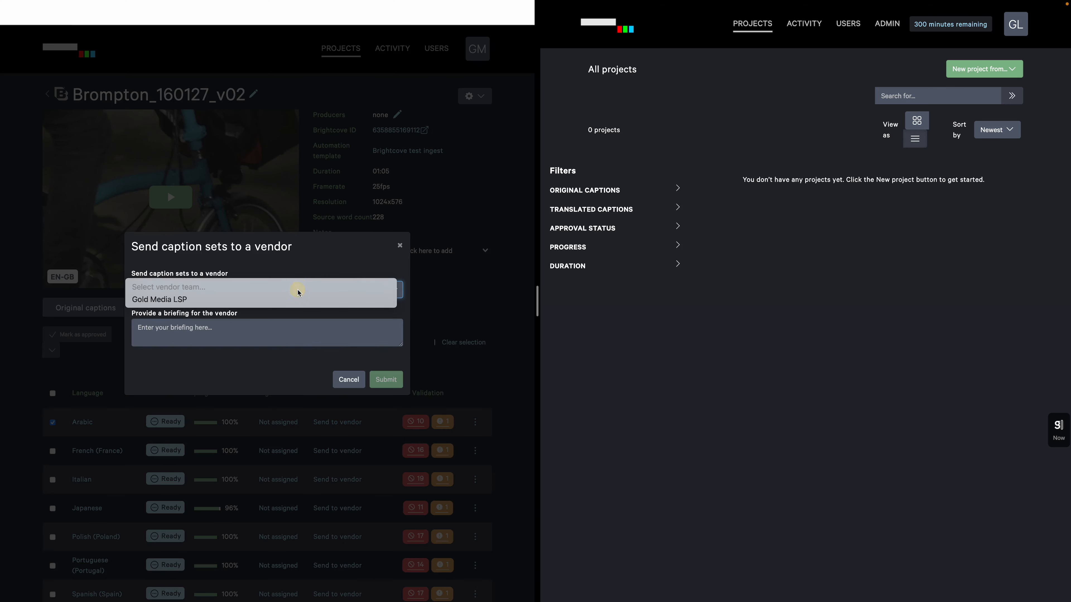
left_click(294, 300)
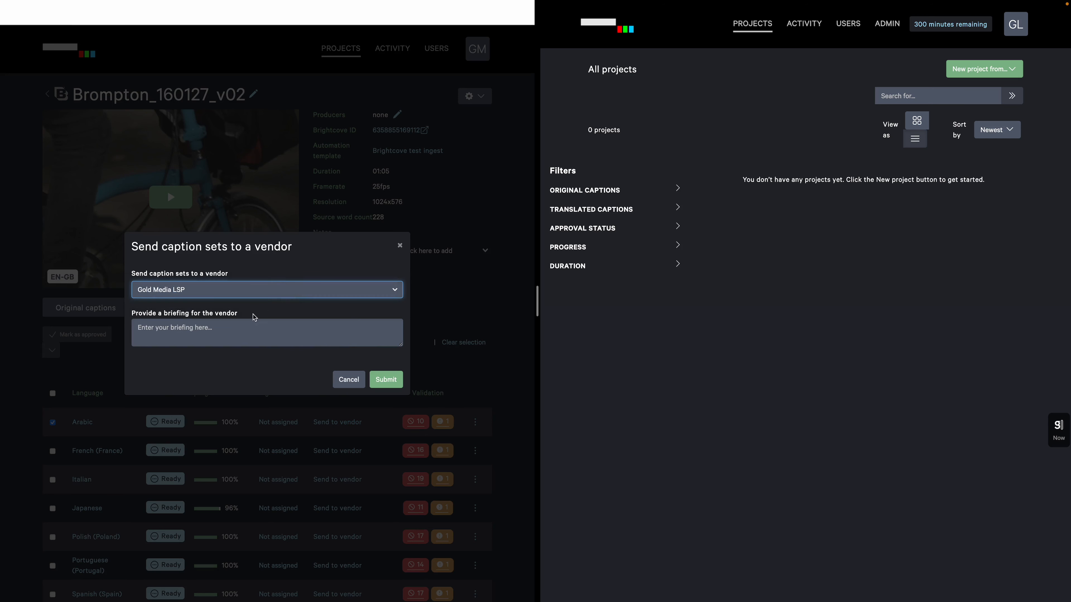
left_click(239, 332)
type("Please retur")
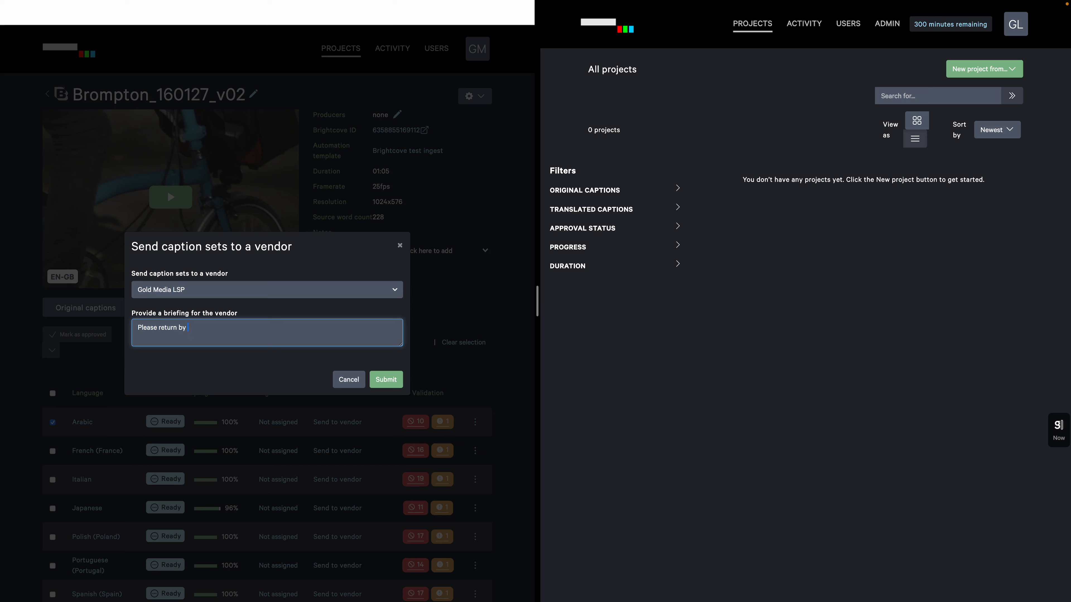
type("n by Tuesday eobd.")
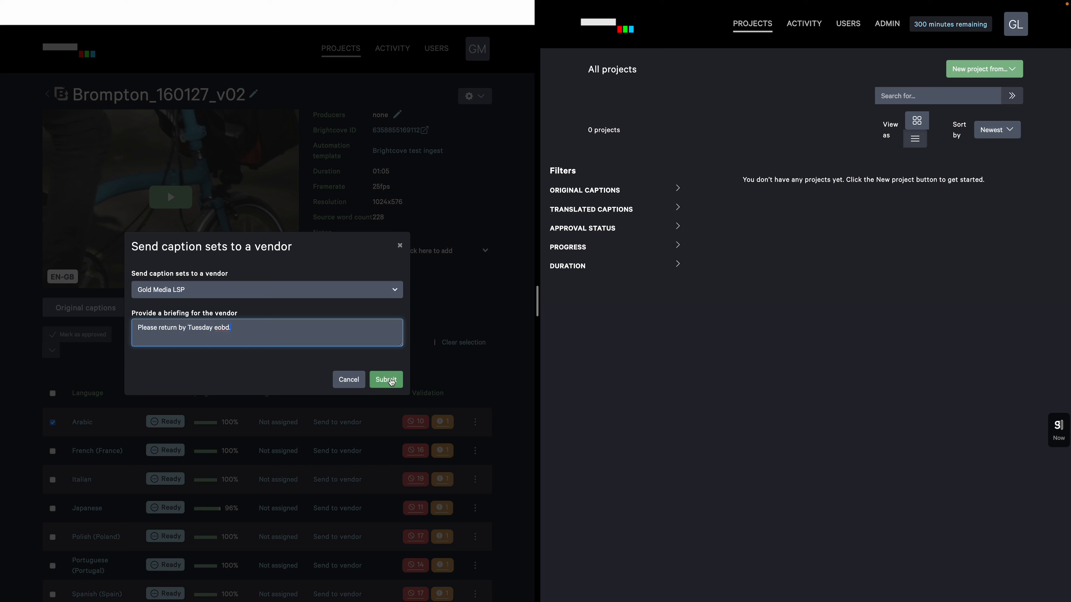
left_click(392, 381)
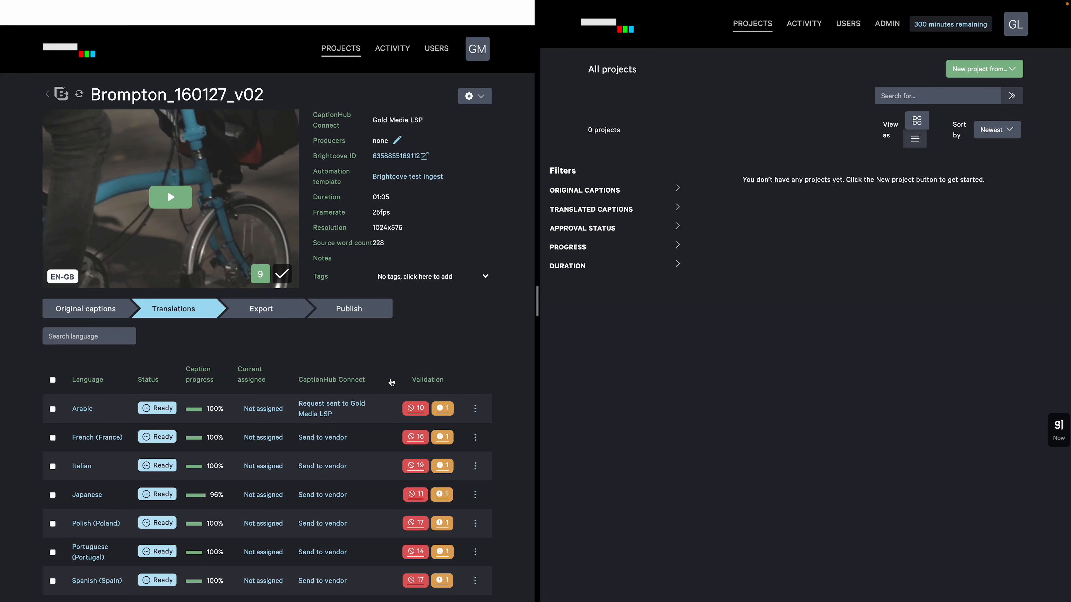
Open the client project's Arabic translation and check whether its captions can be edited while it is with the vendor
scroll(388, 383, "down", 2)
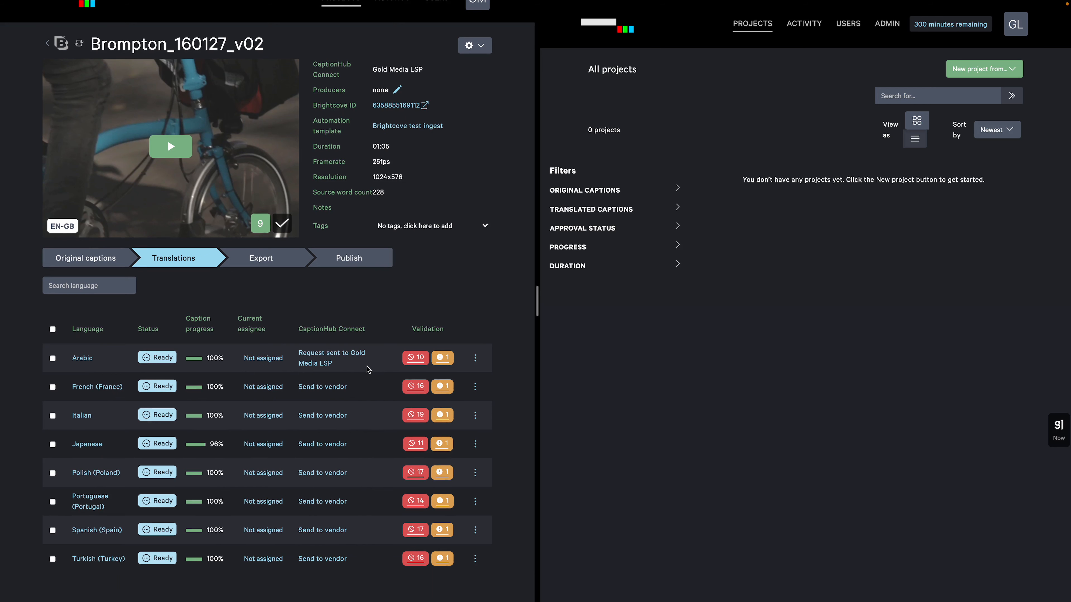
scroll(112, 360, "up", 1)
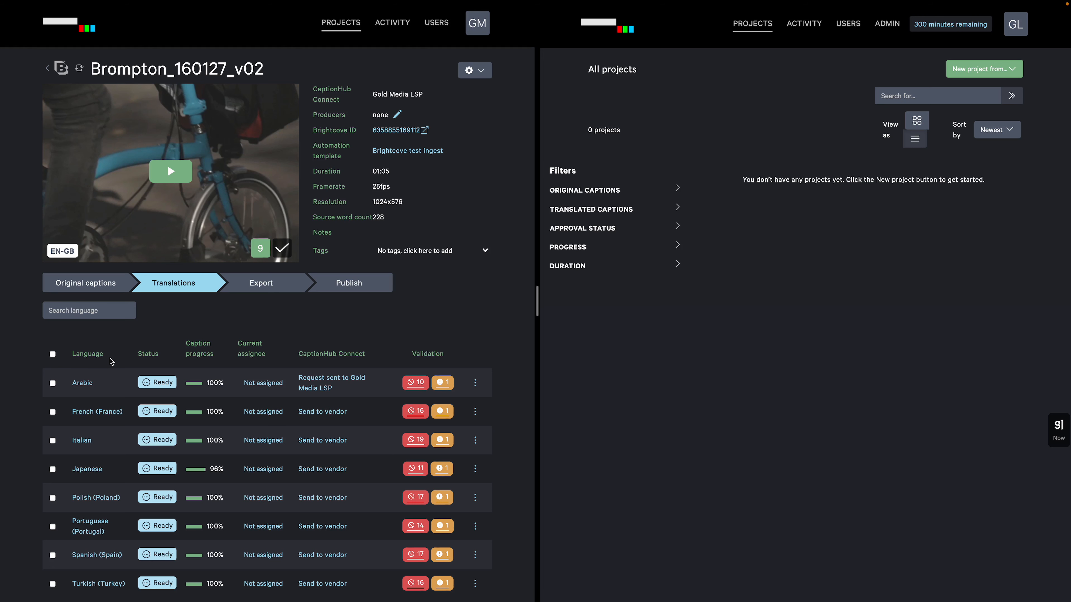
left_click(81, 385)
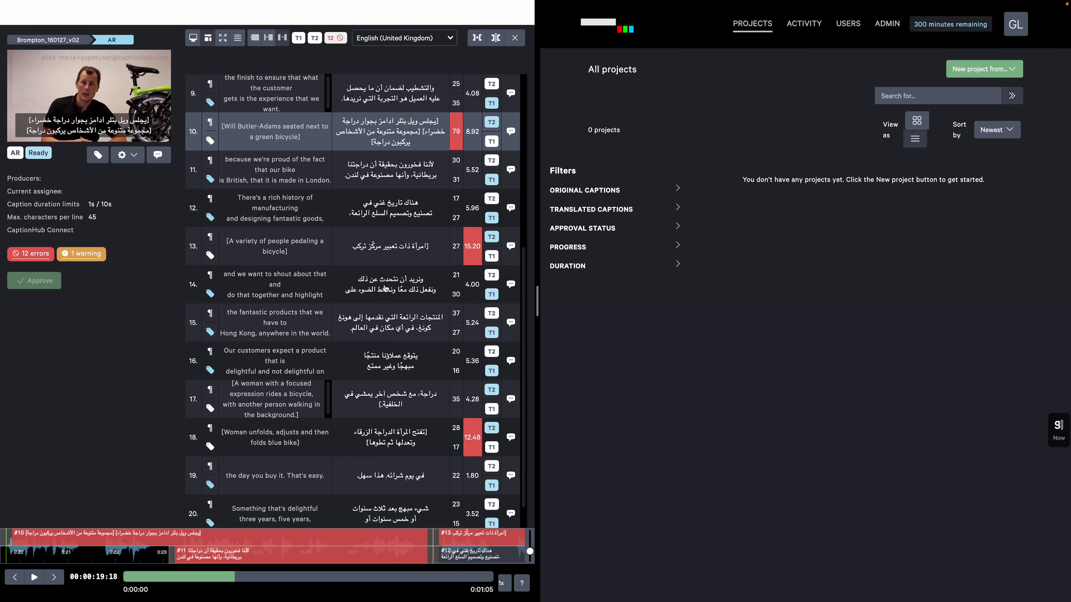
left_click(384, 287)
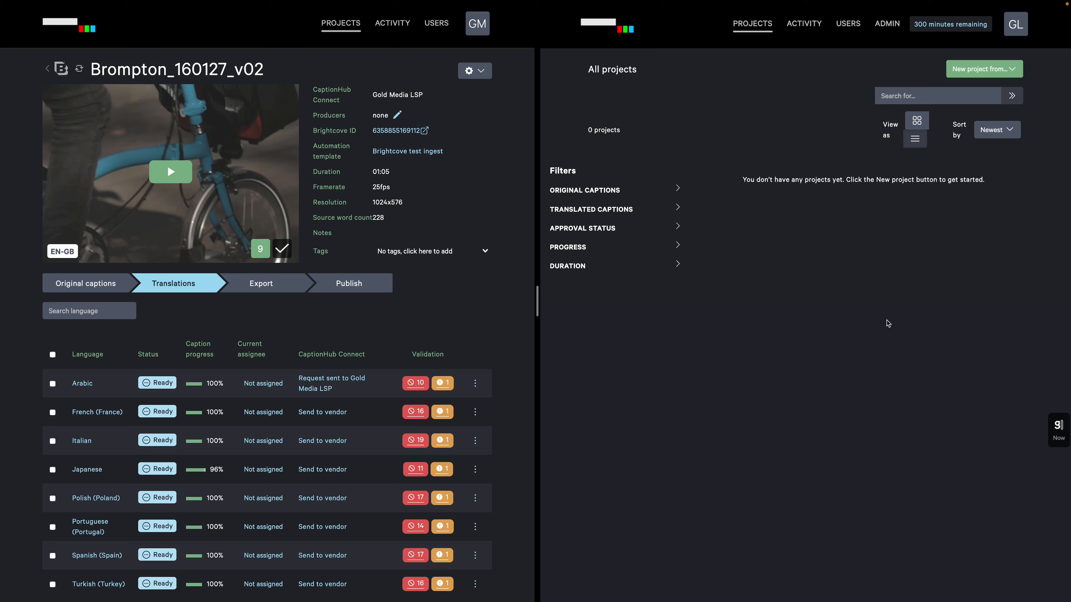
Reload the vendor team's project list and view its CaptionHub Connect requests from clients
left_click(749, 31)
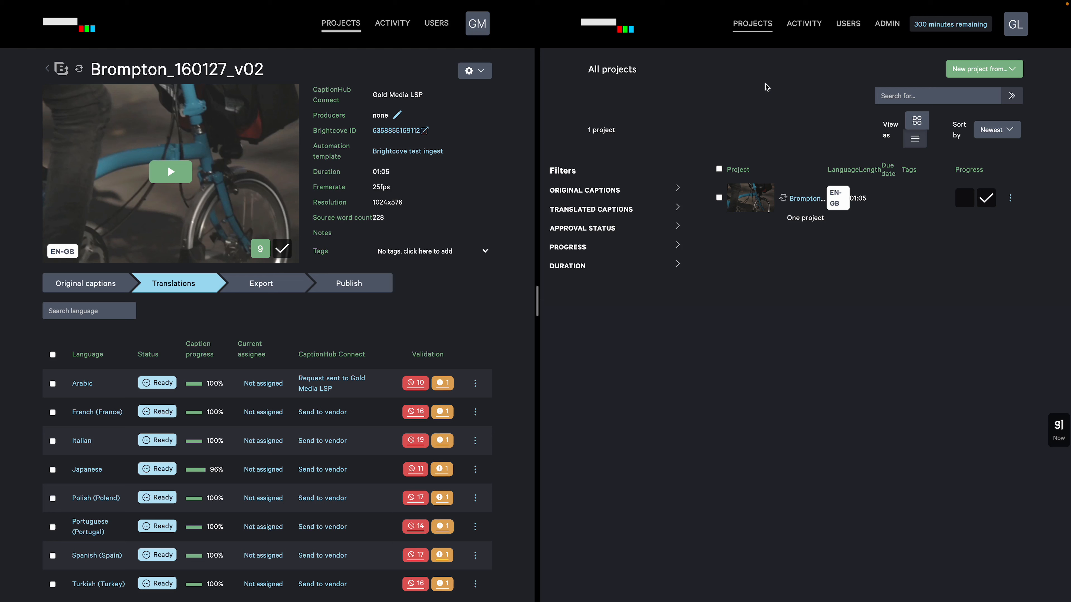
left_click(1016, 24)
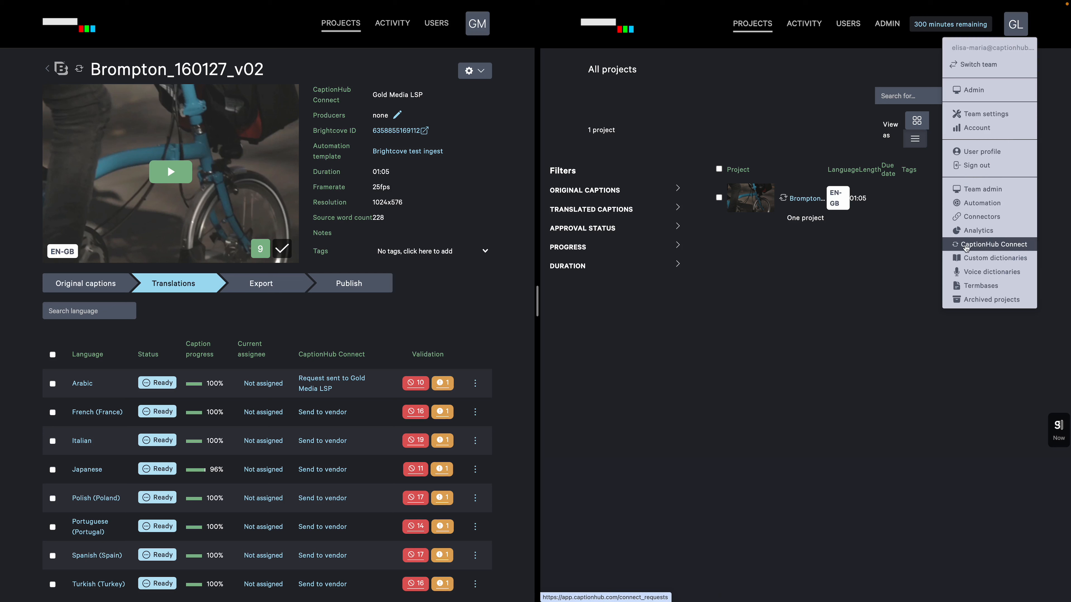
left_click(966, 247)
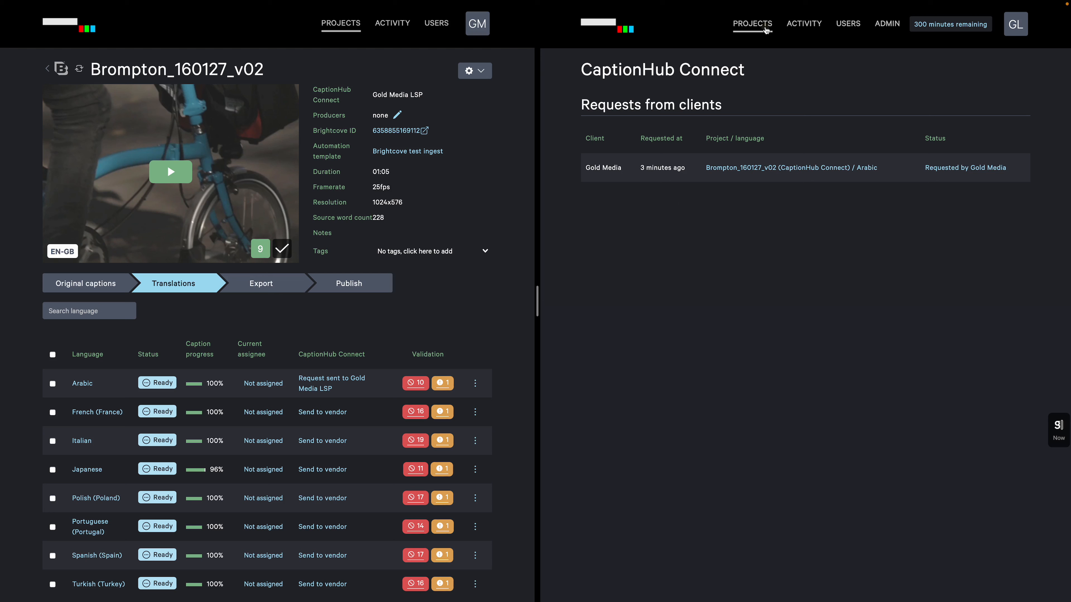
Open the translations of the vendor team's Brompton_160127_v02 project and accept Gold Media's request for Arabic
left_click(753, 23)
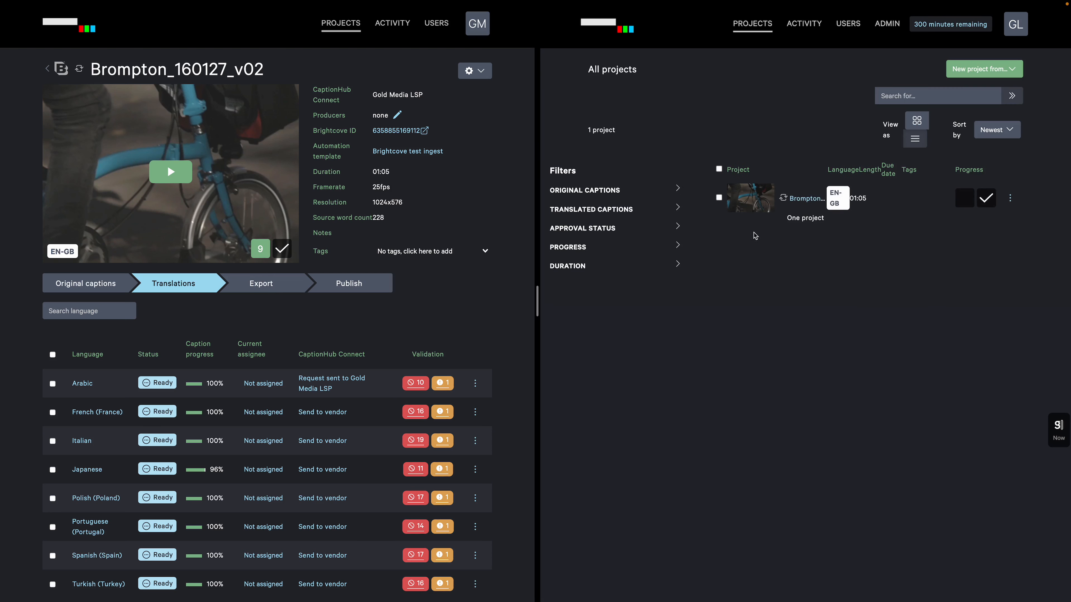
left_click(805, 200)
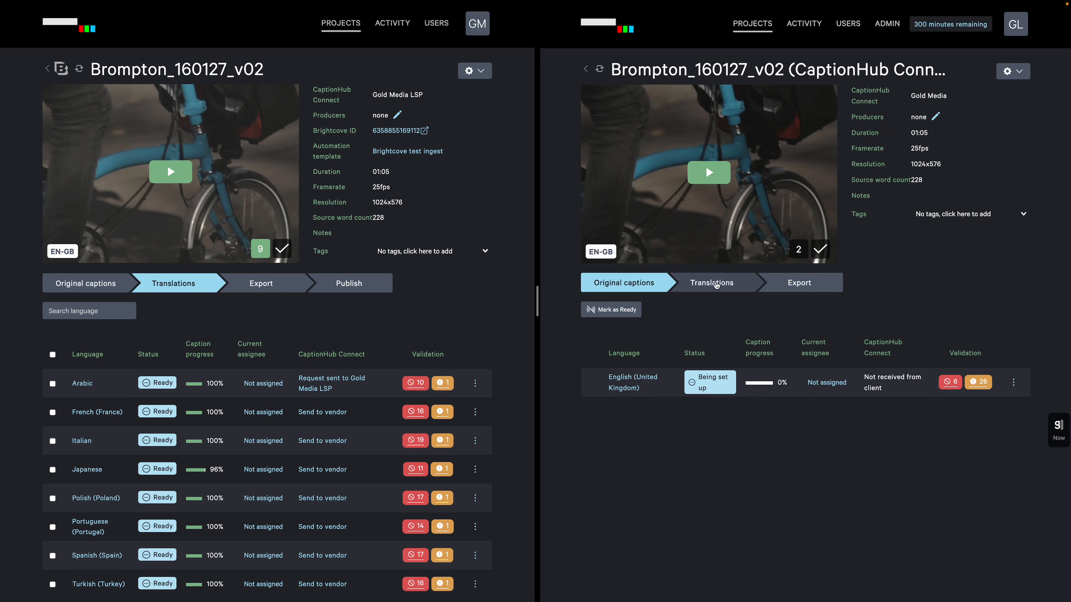
left_click(716, 284)
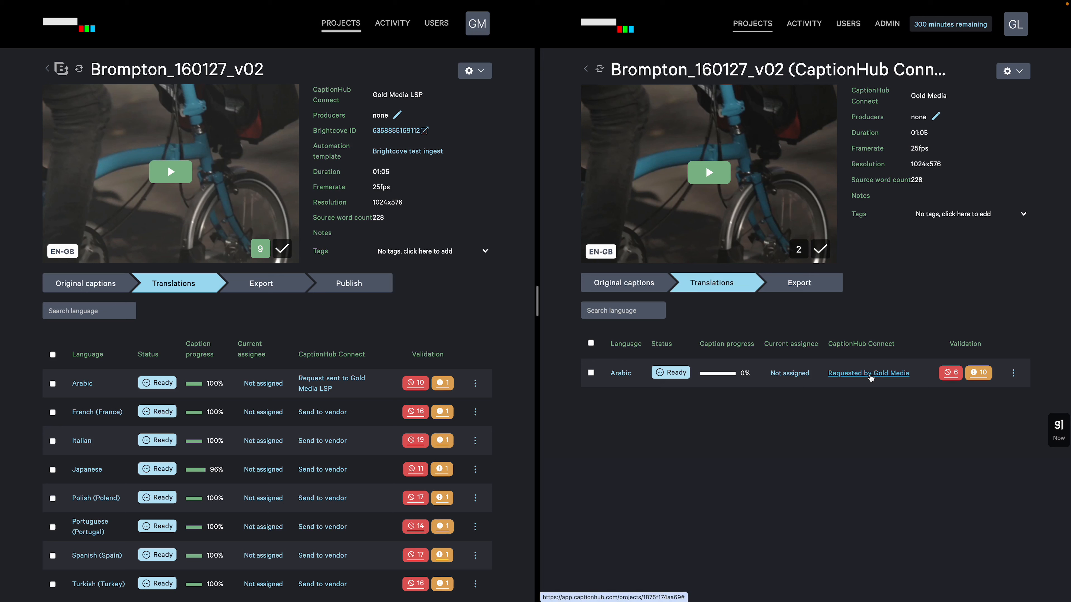
left_click(870, 378)
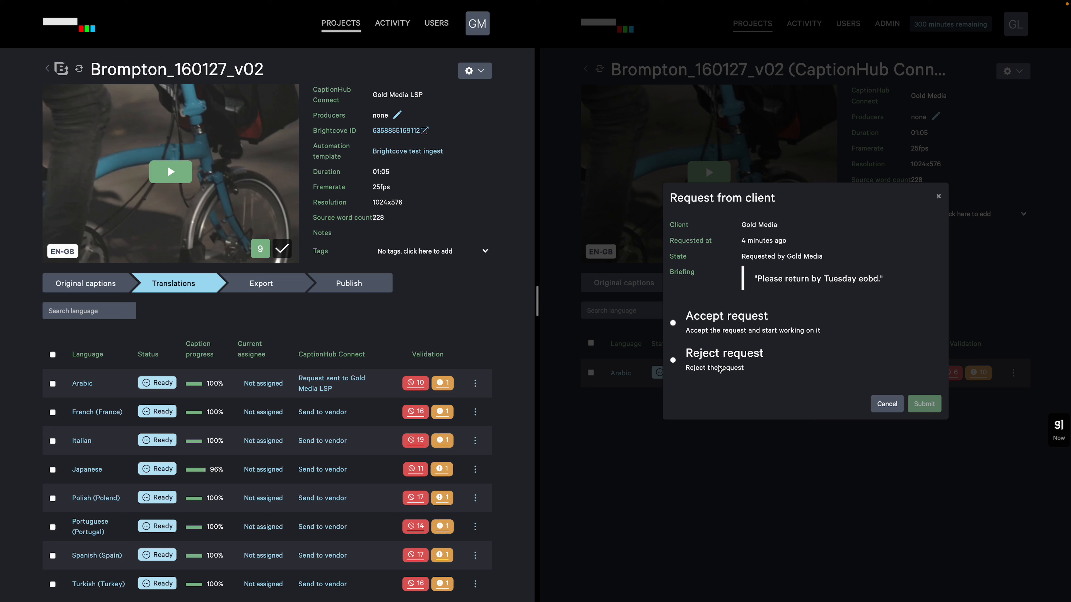
left_click(673, 323)
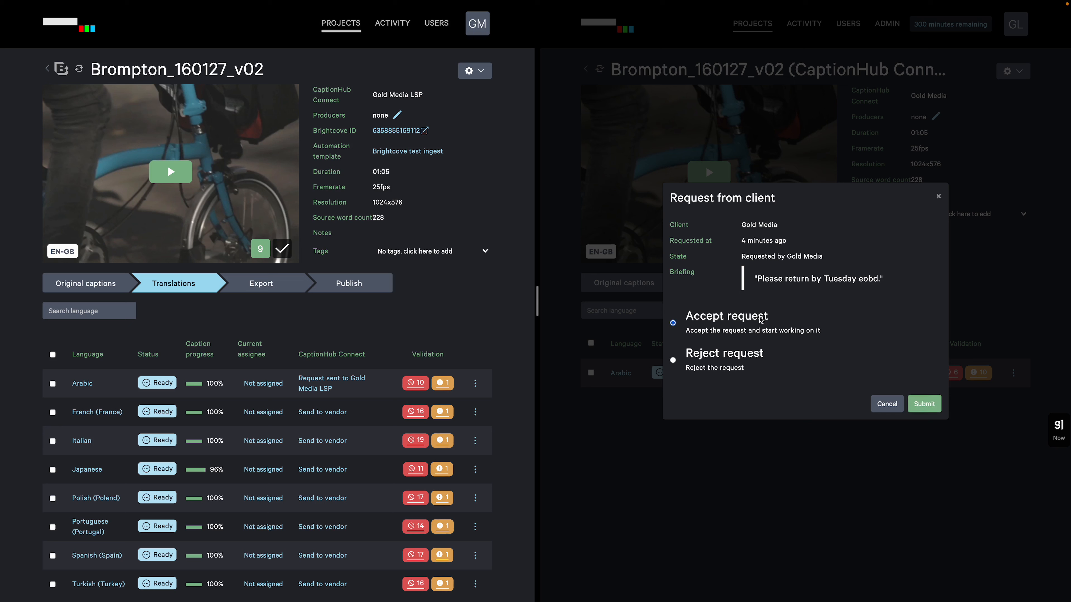
left_click(923, 402)
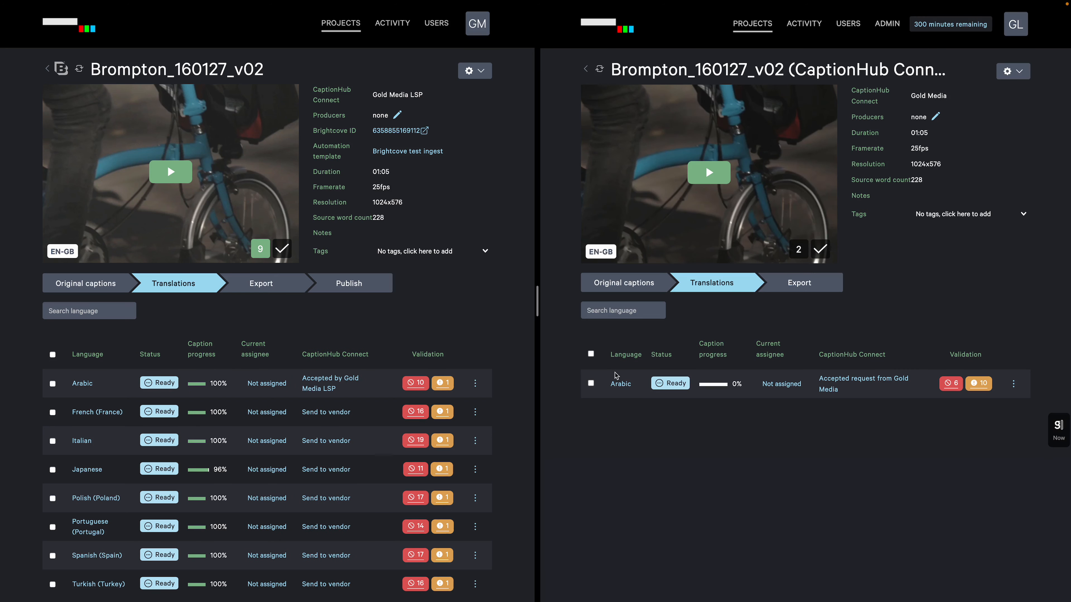
Open the Arabic translation in the vendor's caption editor and activate caption 3 for editing
left_click(619, 384)
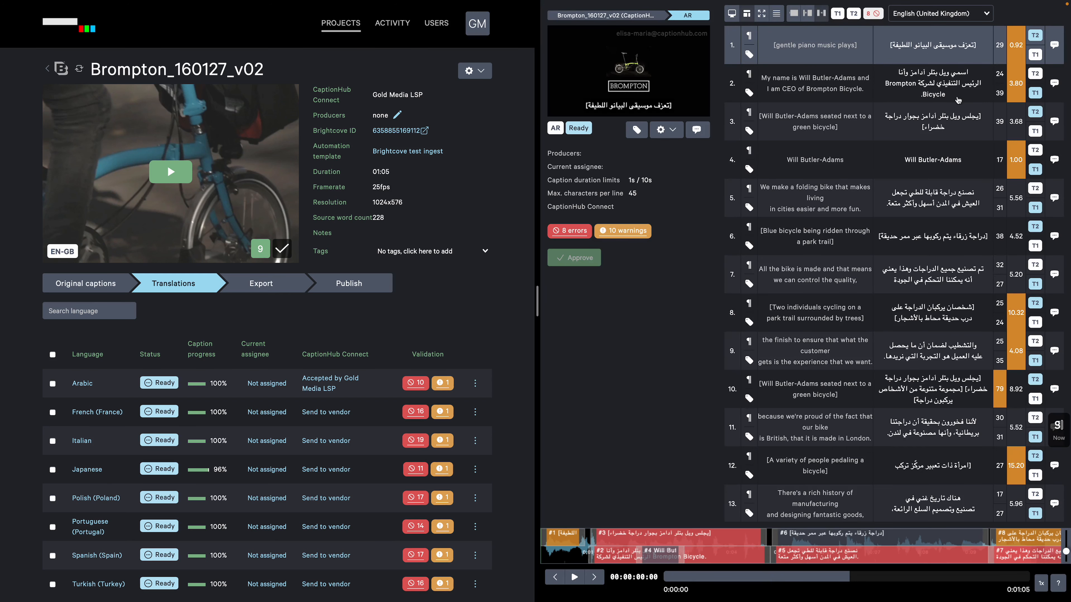
left_click(958, 98)
left_click(965, 129)
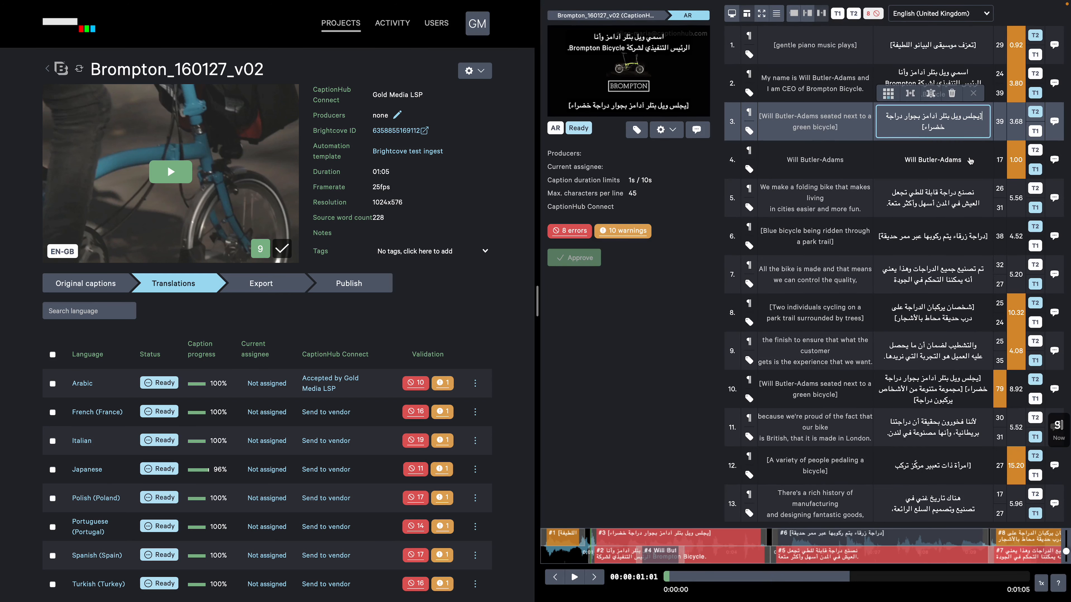
Finish in the vendor's caption editor and submit the accepted Arabic request to the client Gold Media for approval
left_click(970, 160)
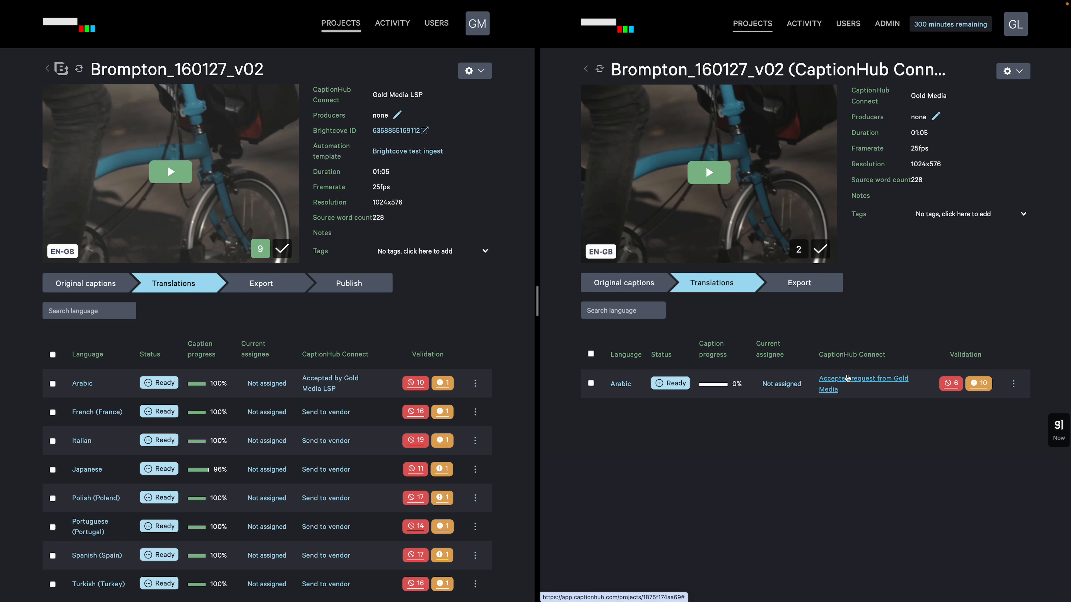
left_click(857, 381)
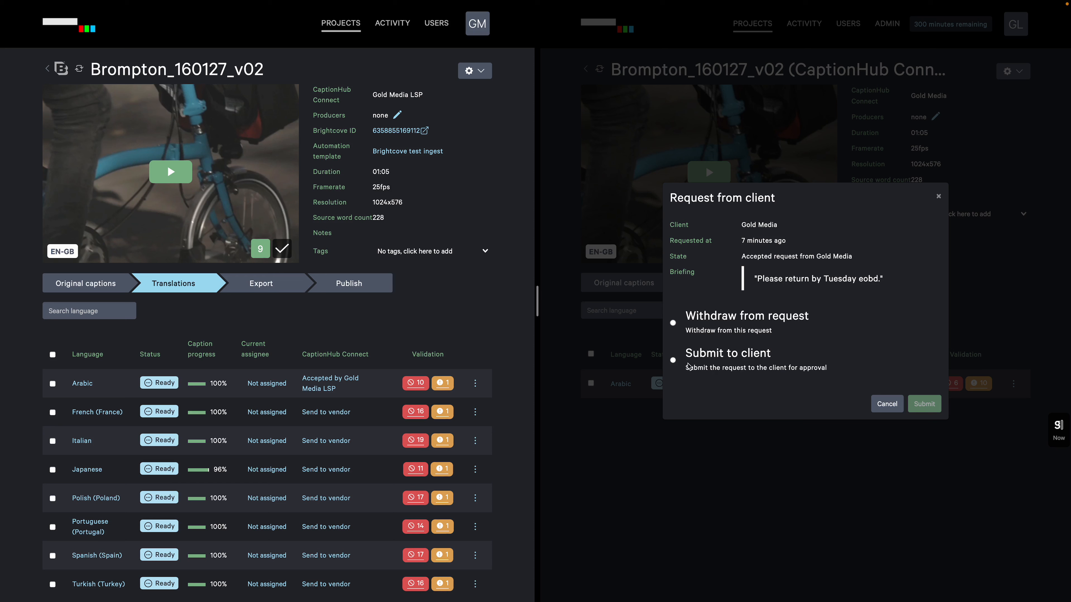
left_click(673, 360)
left_click(927, 404)
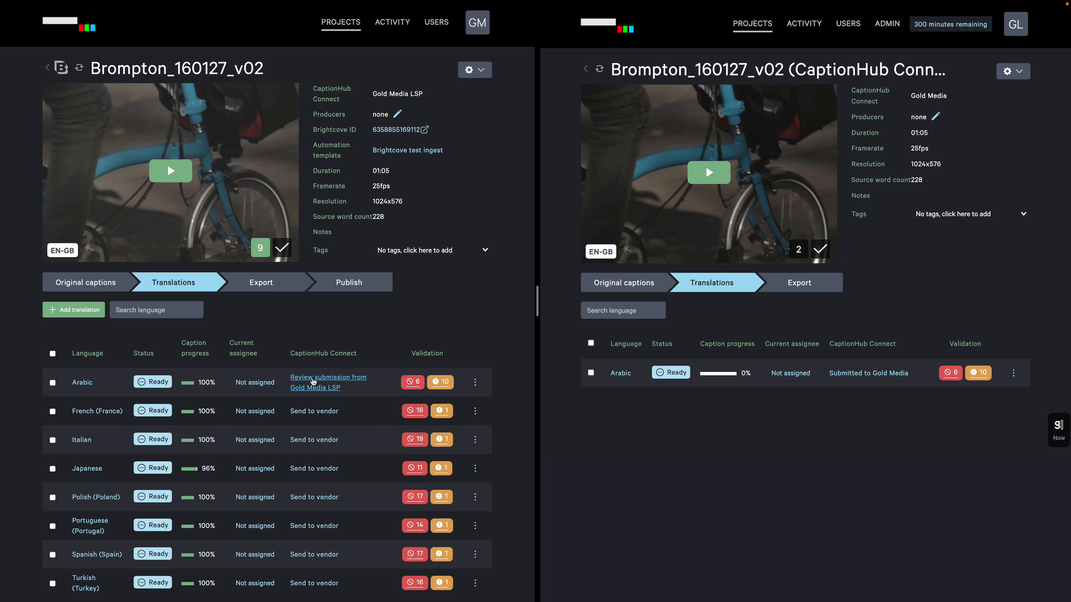
Review Gold Media LSP's Arabic submission in the client team's project and accept it to close the request
left_click(313, 382)
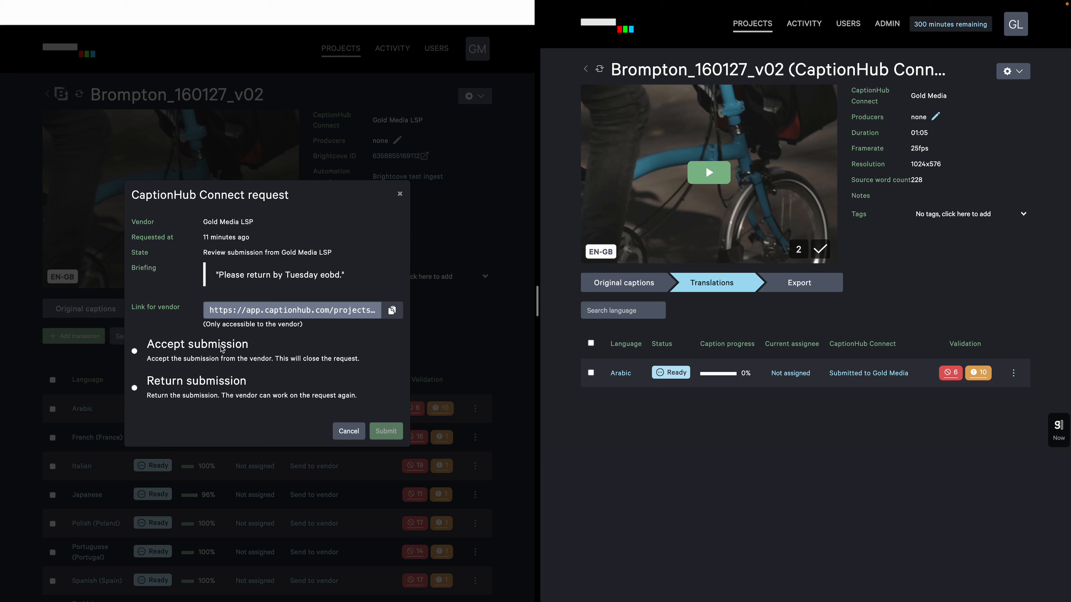
left_click(135, 352)
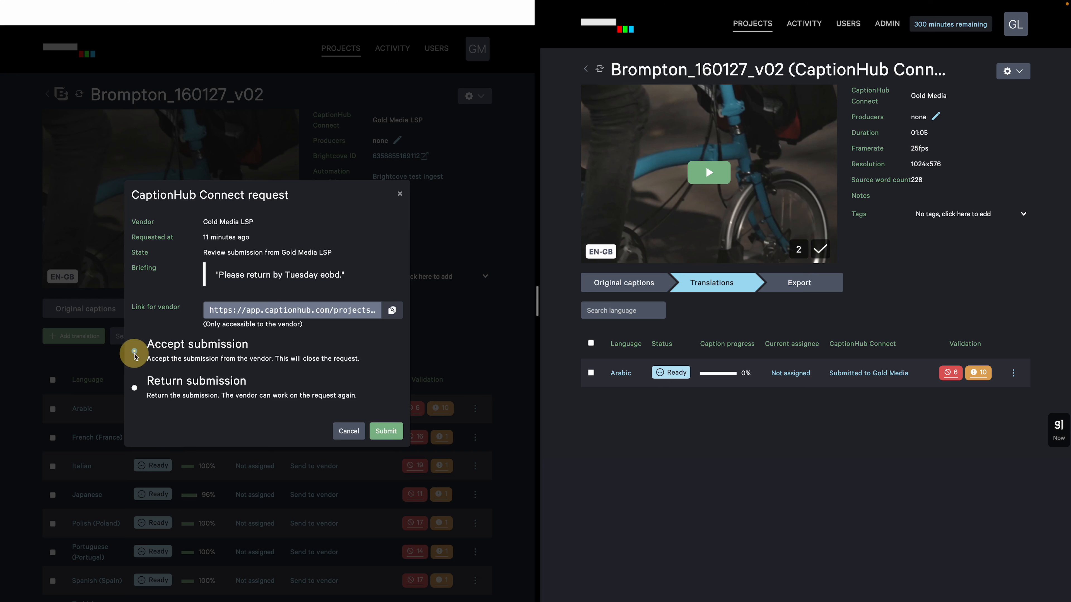
left_click(390, 432)
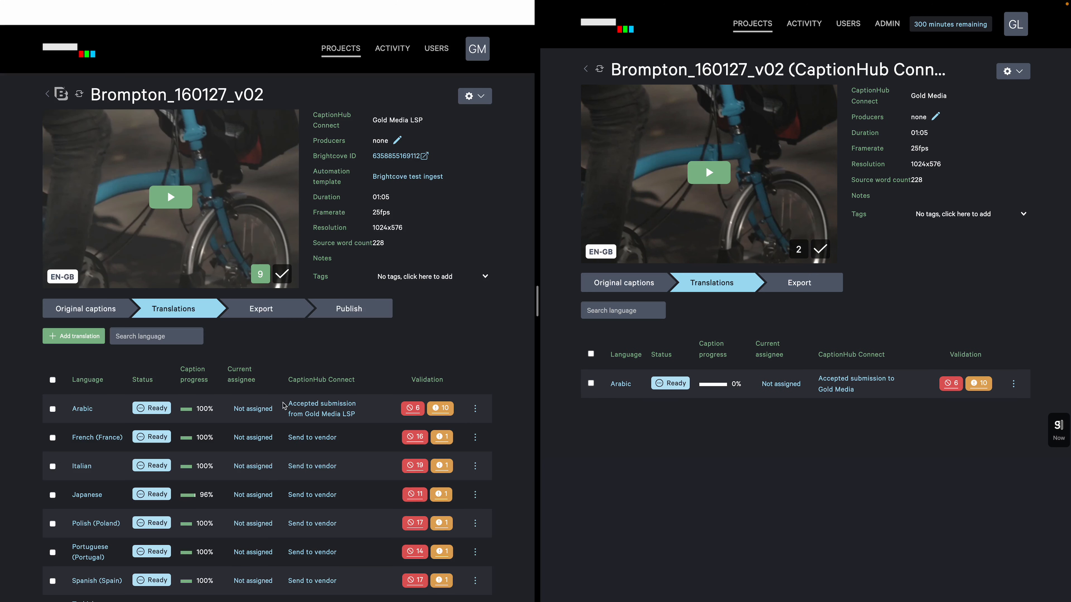